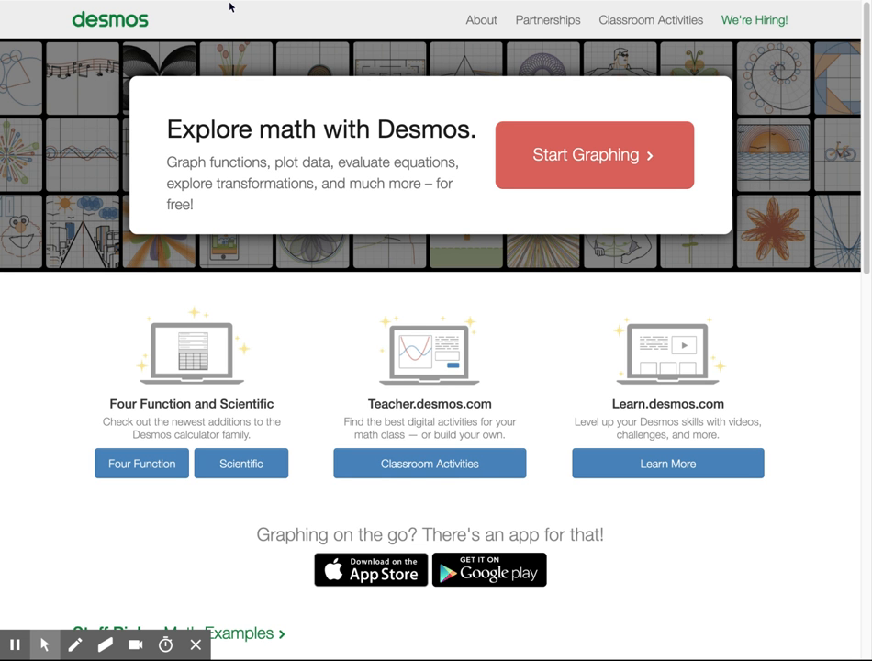
Step: Open a blank graph in the graphing calculator and review the grid, axis range and angle unit settings
left_click(597, 163)
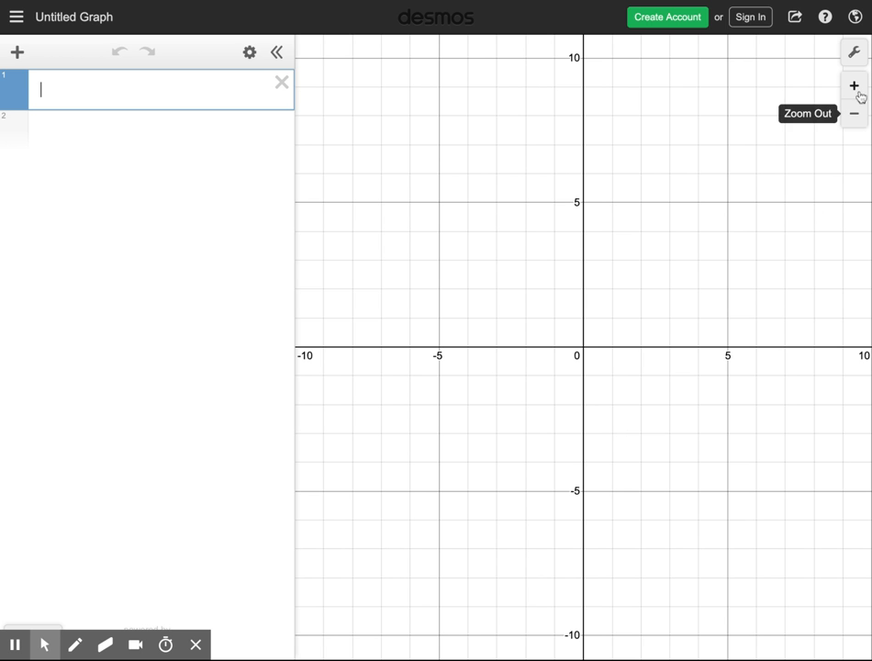
left_click(853, 54)
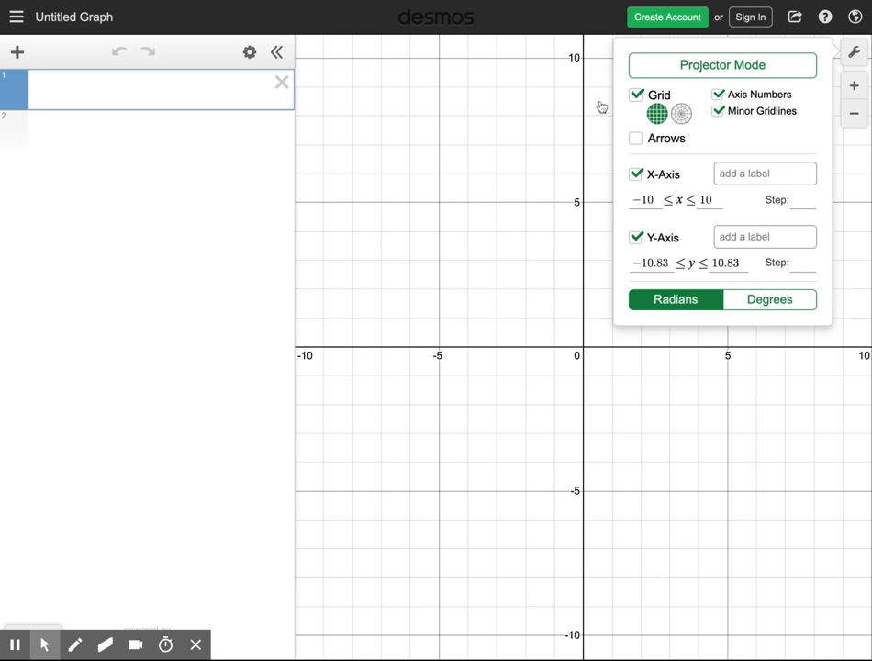
left_click(524, 113)
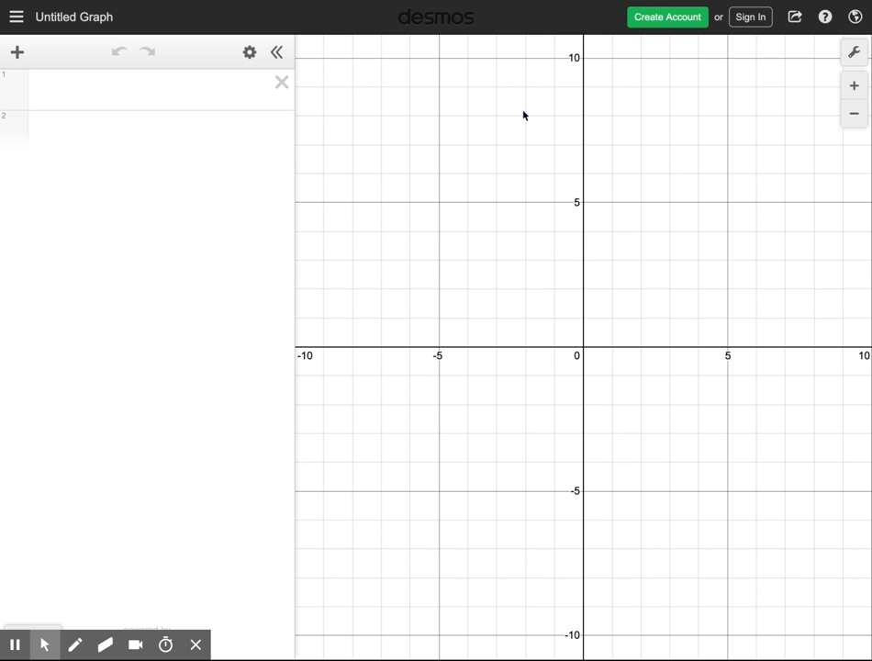
left_click(858, 55)
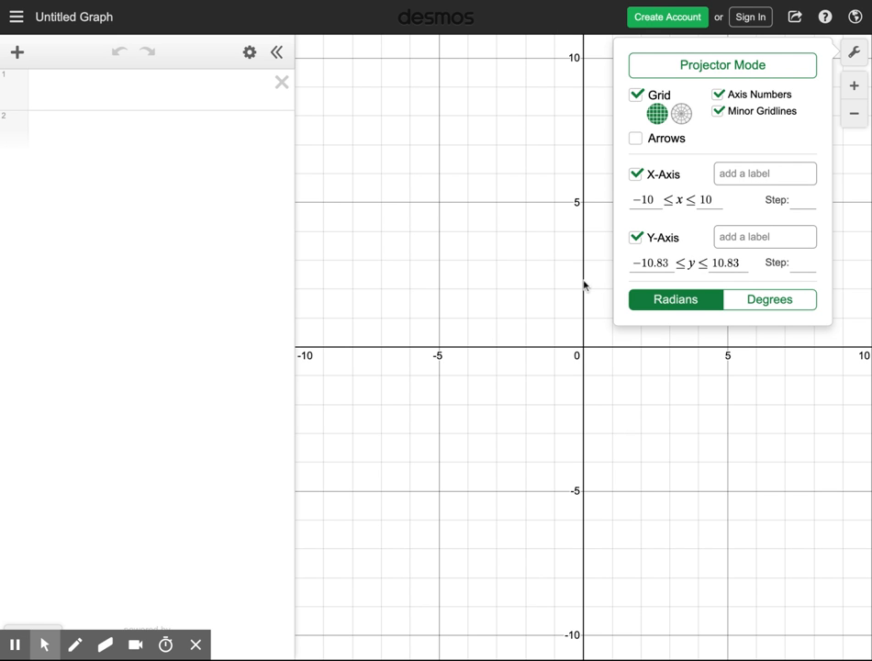
left_click(854, 52)
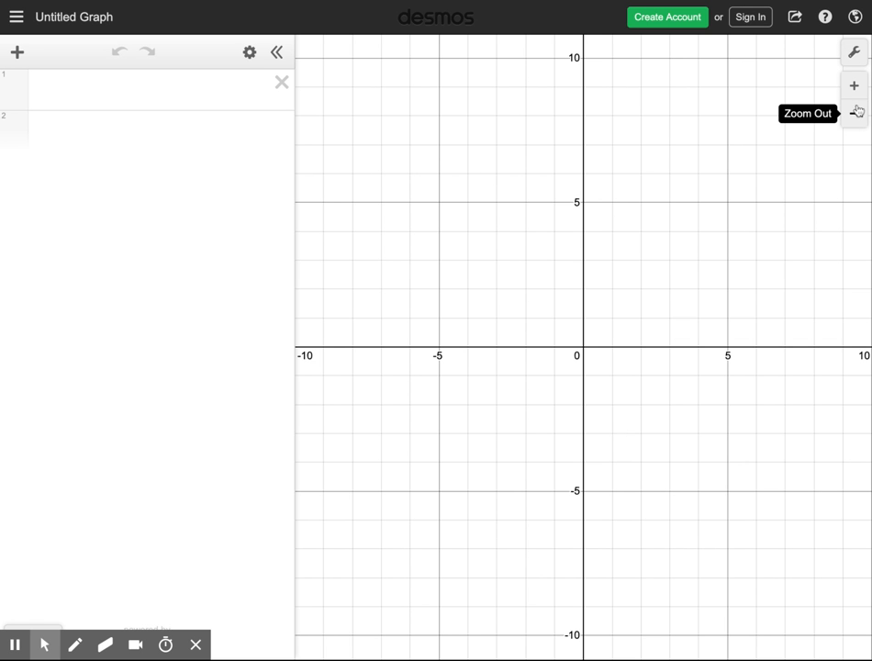
left_click(854, 116)
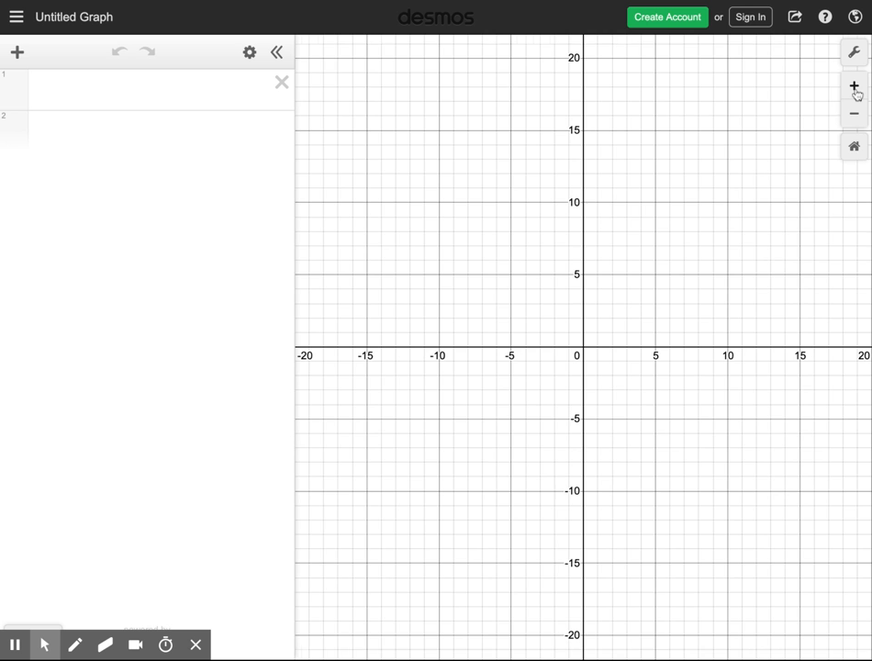
left_click(855, 90)
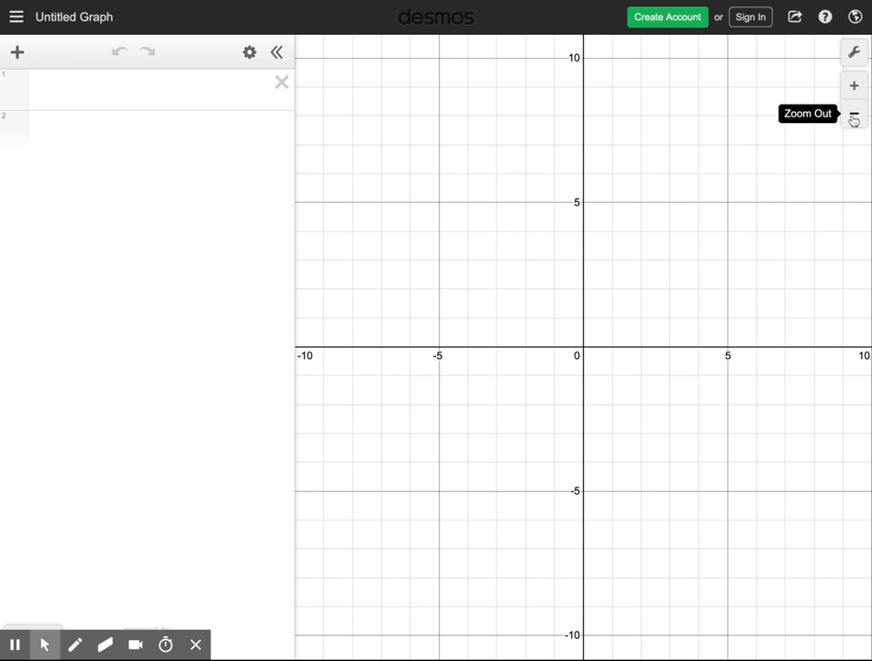
Step: Graph the line y = 2/3 x + 4 in the first expression line
left_click(56, 93)
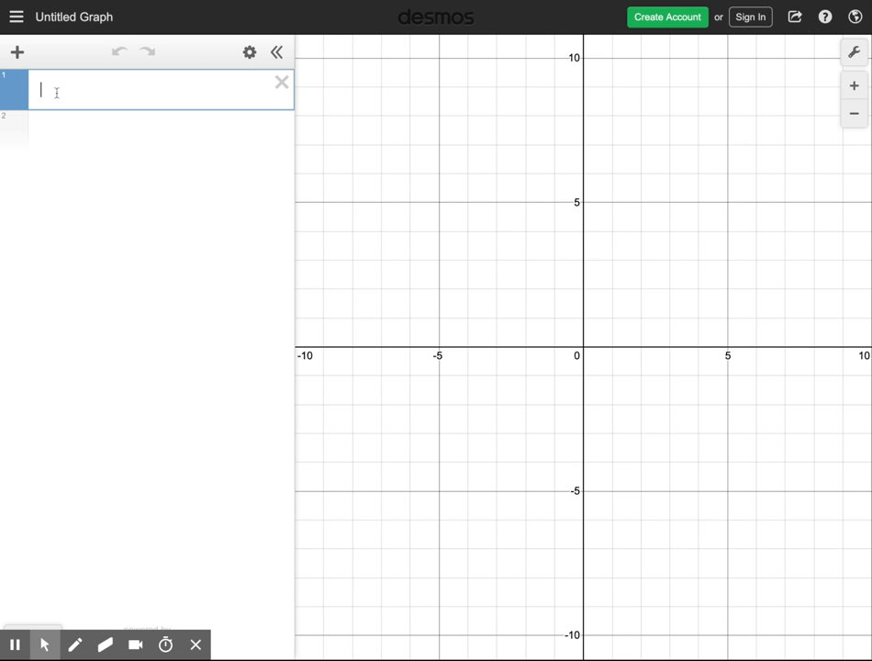
type("y=2/3")
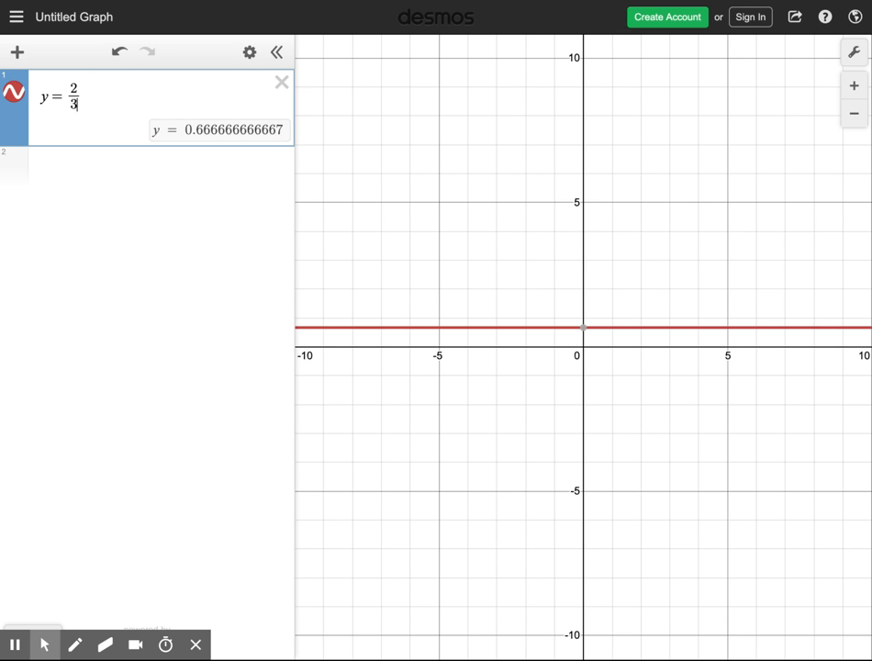
type("x+4")
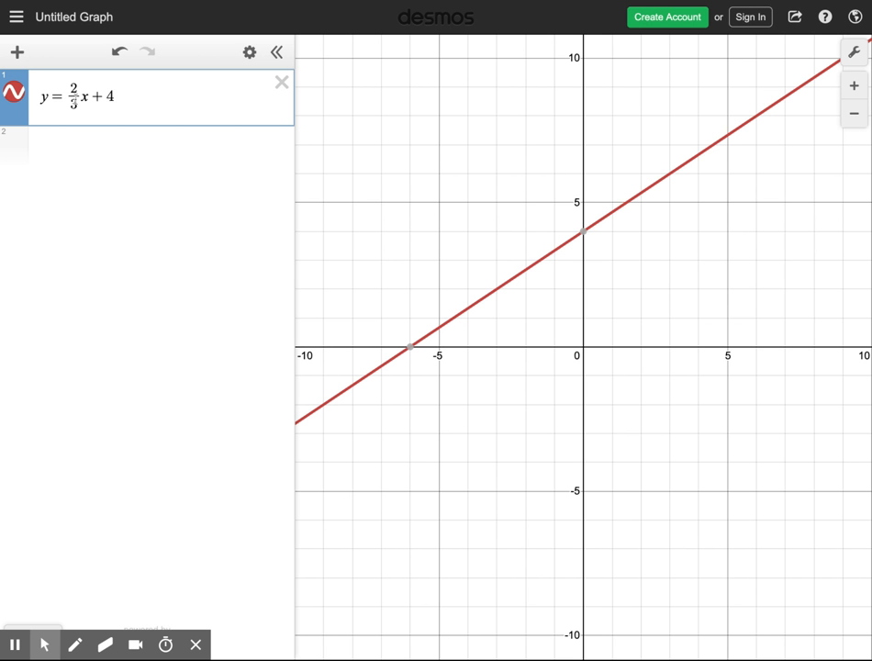
Step: Clear the equation's right side and re-enter it as 2/3 x, with x beside the fraction
double_click(74, 103)
left_click(71, 91)
left_click(119, 96, "shift")
key("BackSpace")
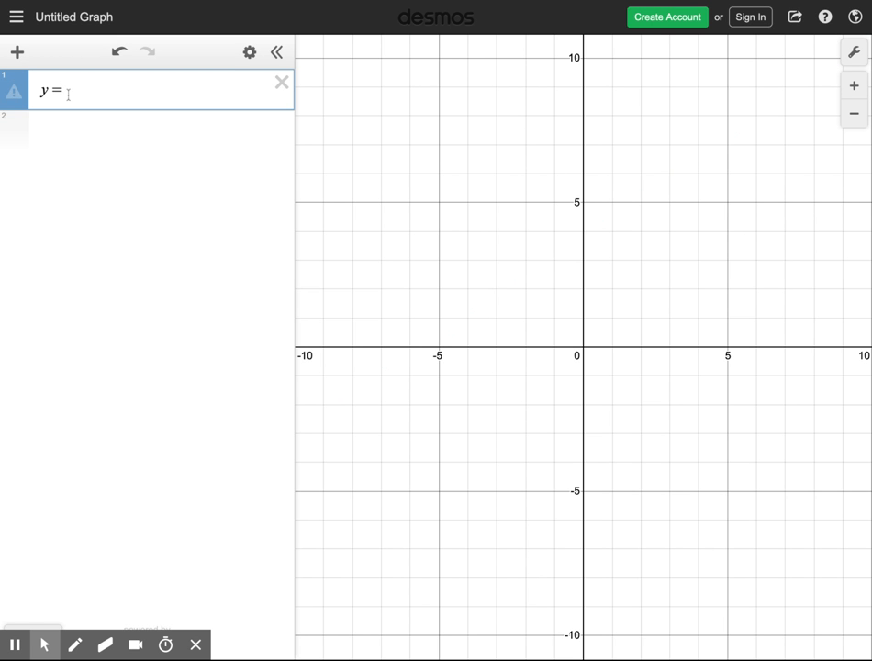
type("2/3")
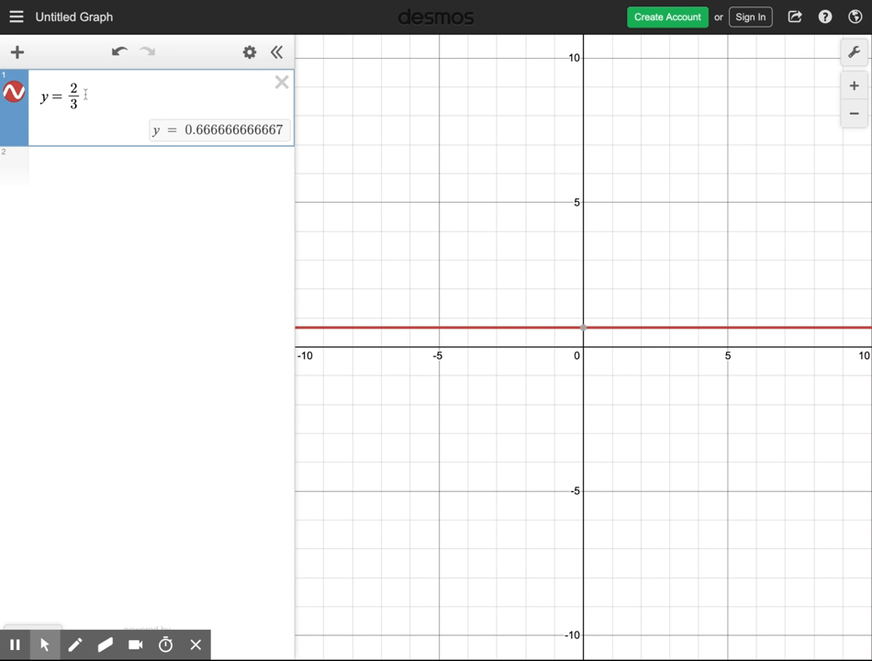
left_click(85, 95)
type("x")
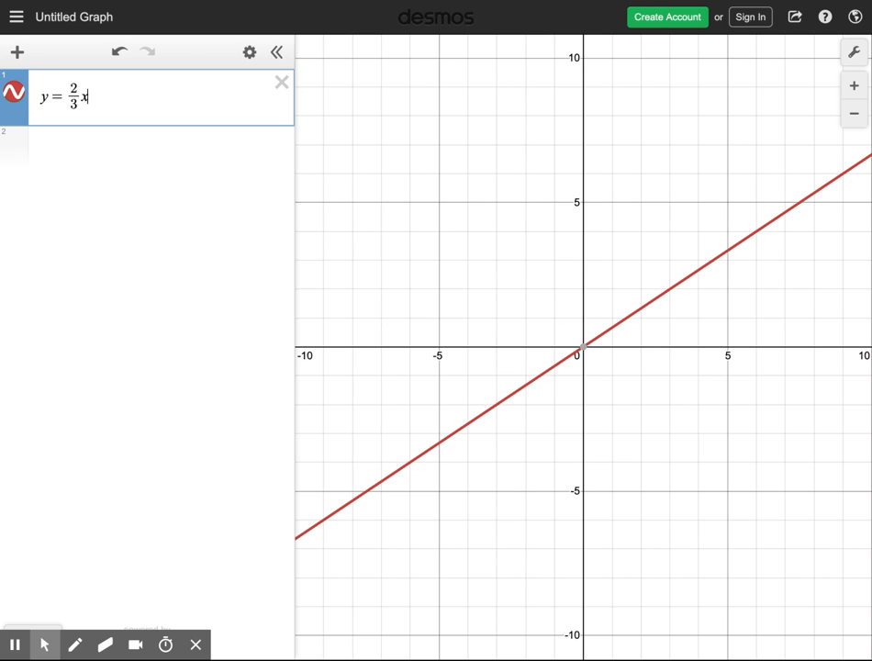
Step: Remove x from beside the fraction, try it in the denominator as 2/(3x), and delete it again
key("BackSpace")
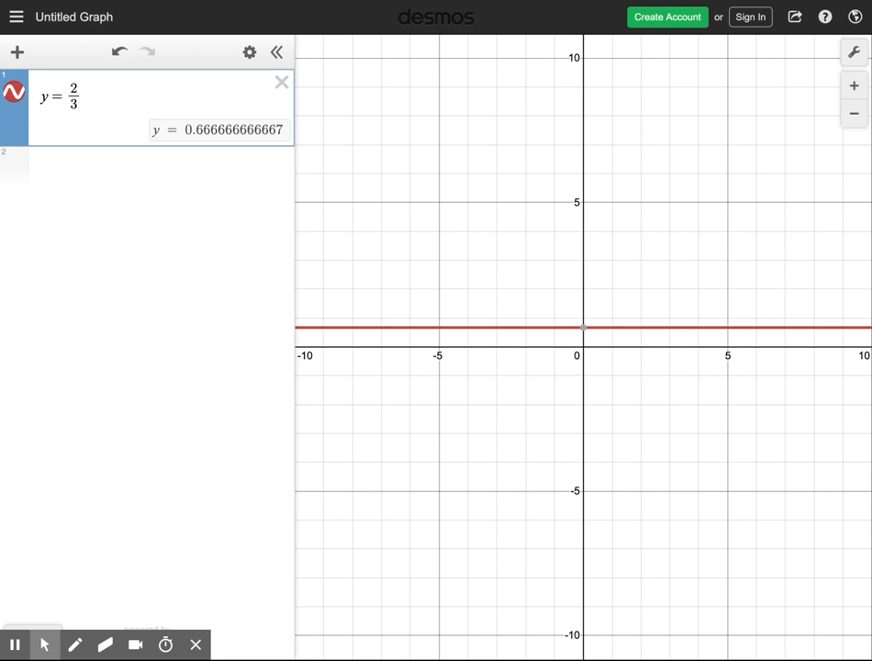
left_click(77, 106)
type("x")
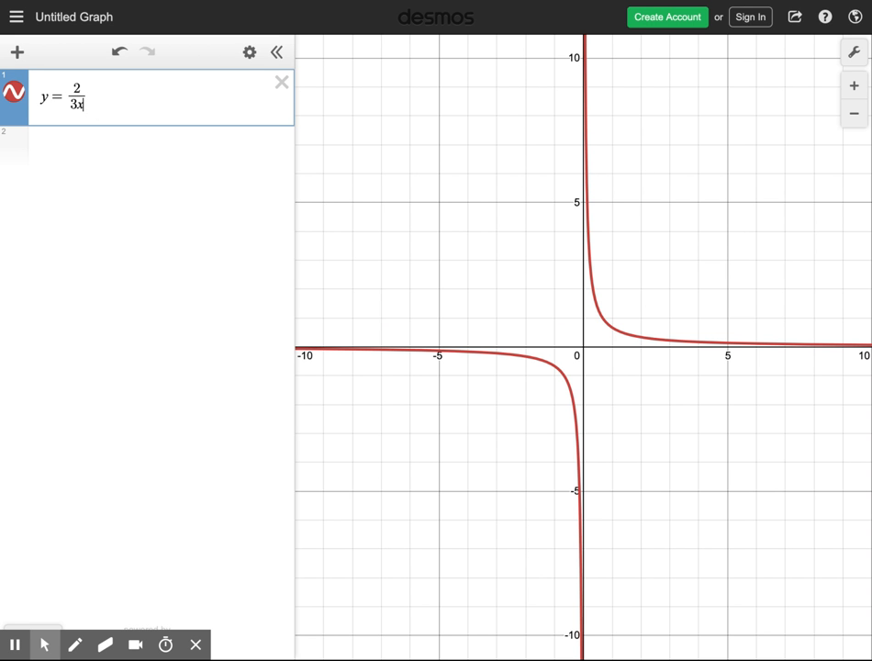
key("BackSpace")
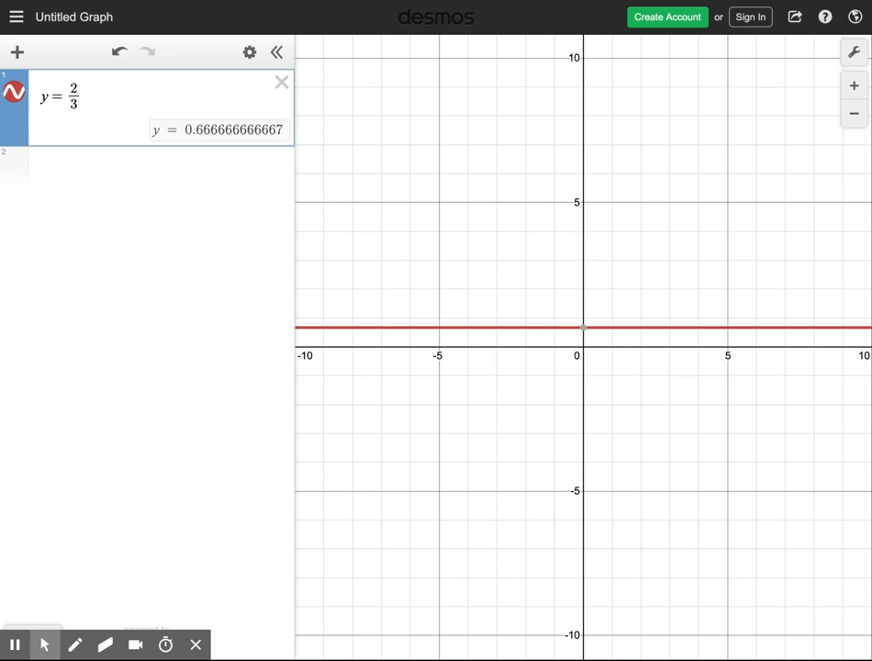
Step: Complete the equation as y = 2/3 x + 4, with x outside the fraction
left_click(90, 95)
type("x ")
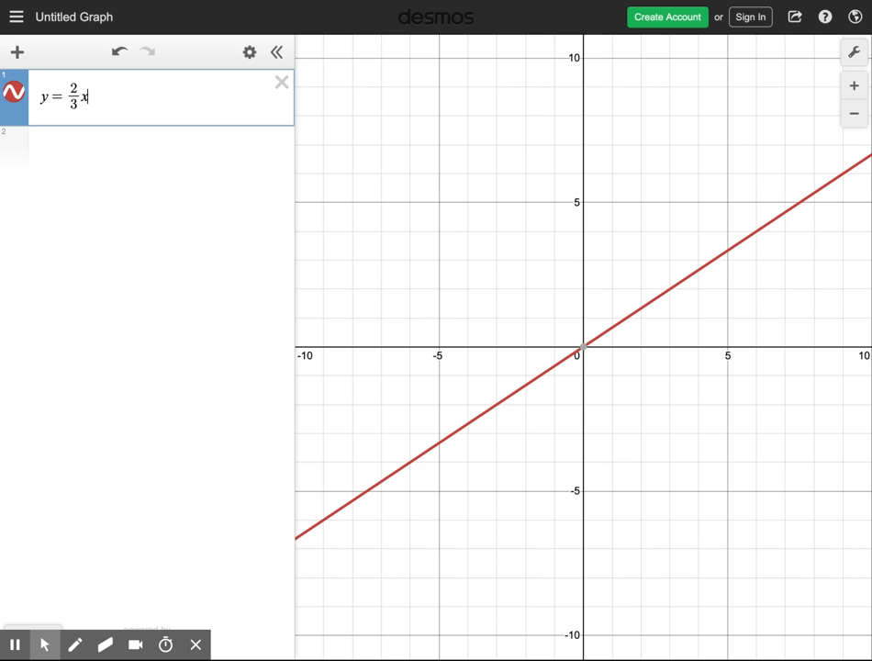
type("+ 4")
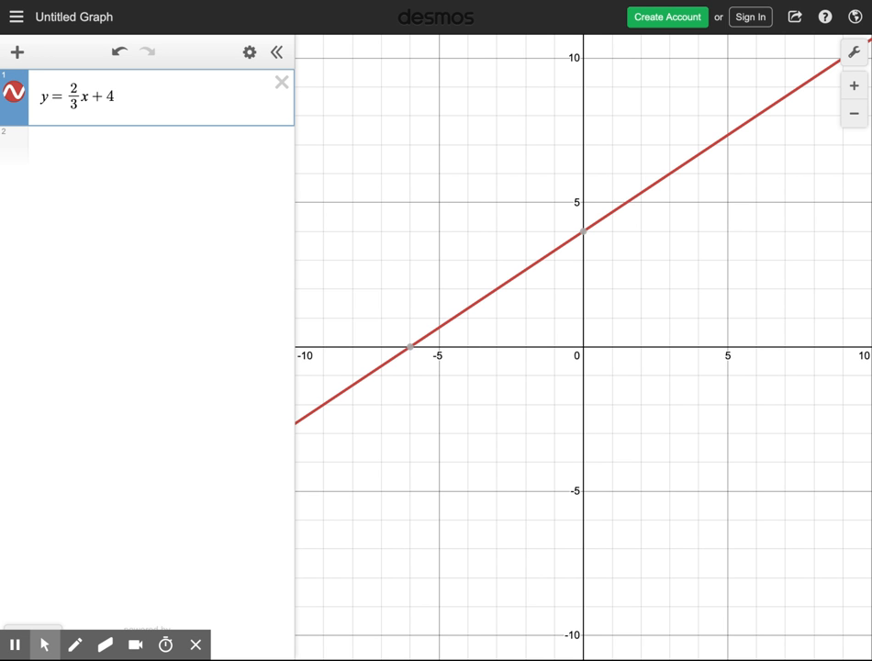
Step: Change the equation's constant term to 15 and inspect the line's y-intercept
key("BackSpace")
type("15")
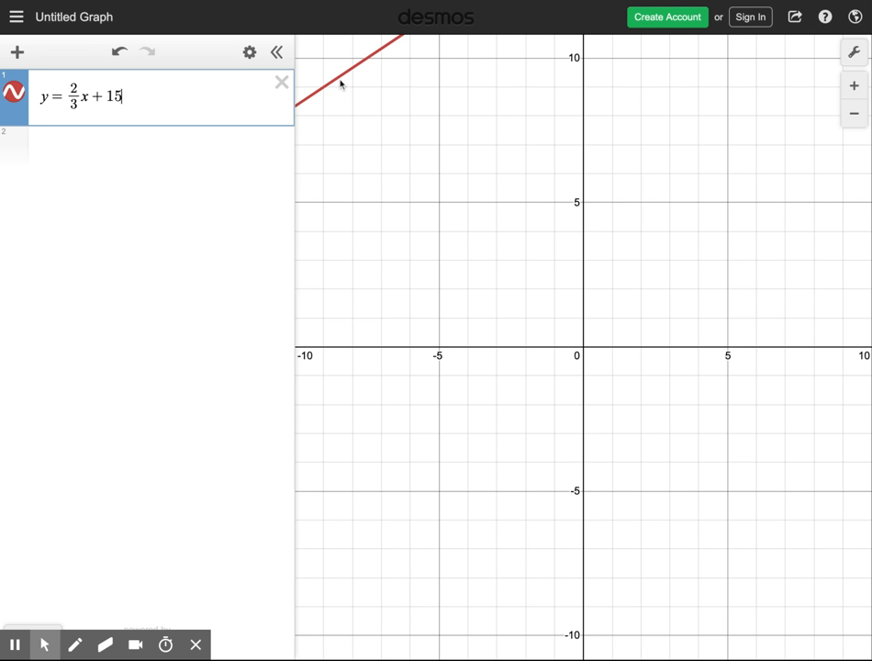
left_click(855, 114)
left_click(854, 113)
mouse_move(587, 250)
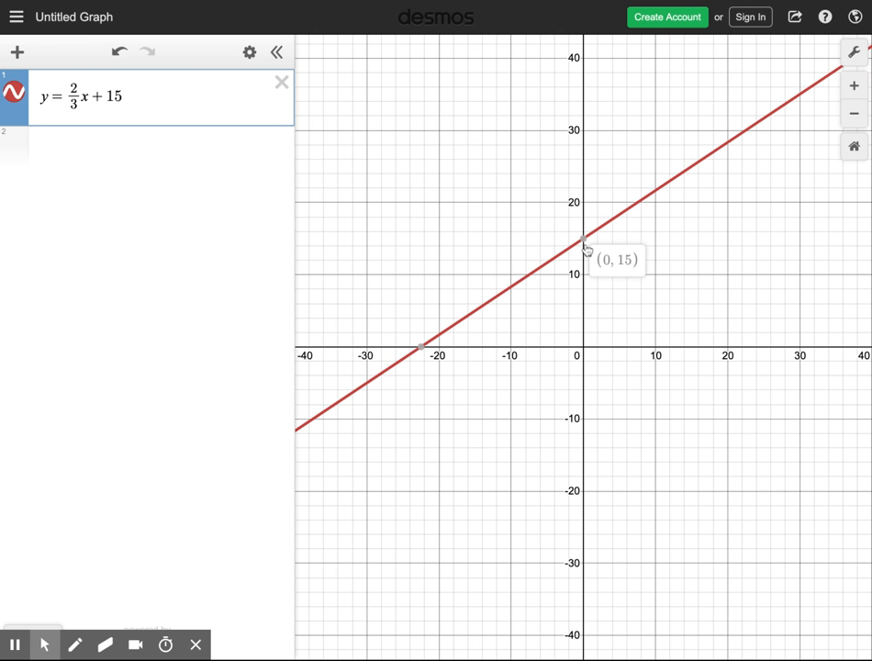
left_click(854, 86)
left_click(854, 86)
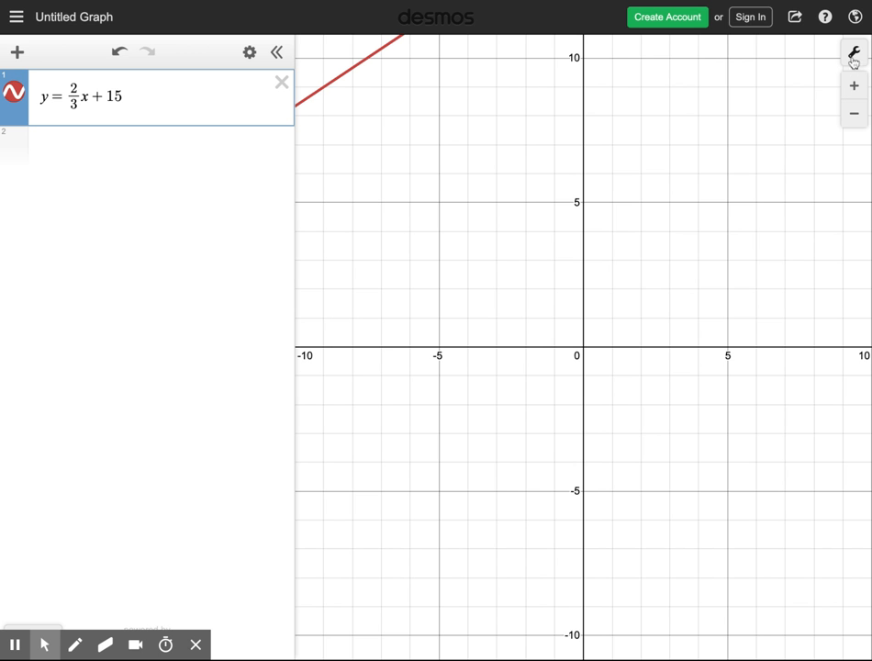
Step: Set the upper limit of the y-axis to 20 in the graph settings
left_click(855, 55)
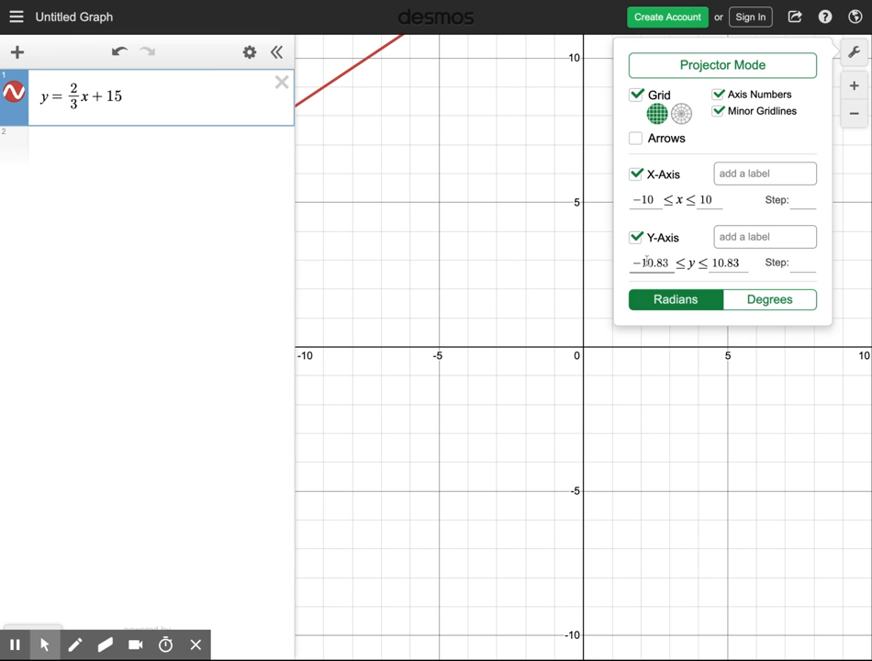
double_click(717, 263)
type("20")
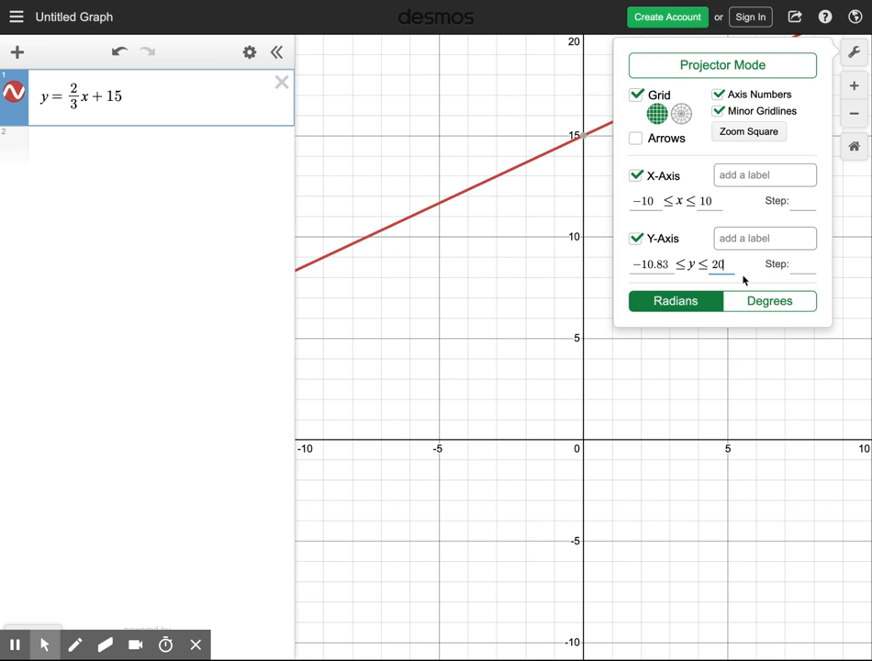
left_click(692, 370)
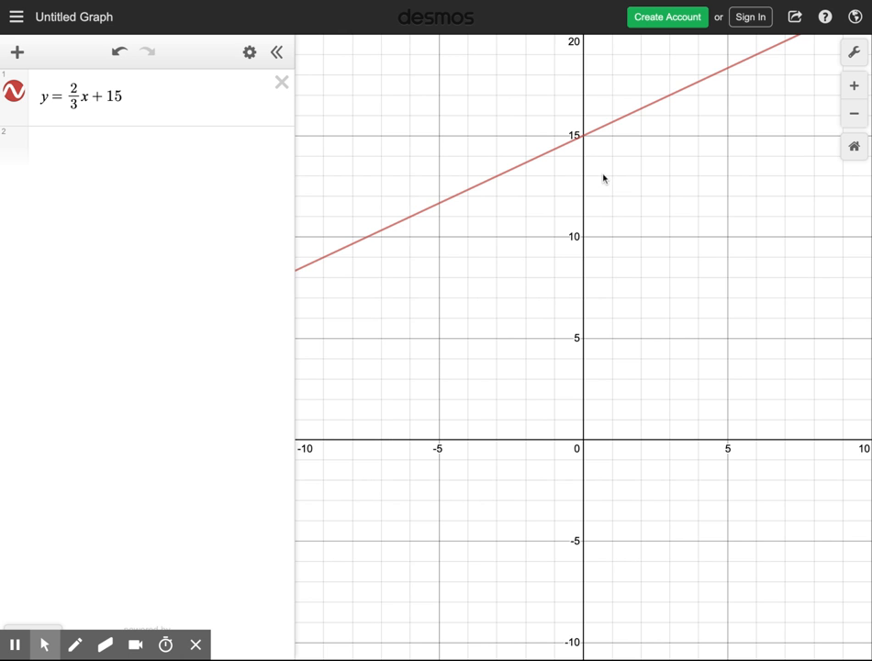
mouse_move(599, 171)
left_mouse_down()
mouse_move(640, 295)
mouse_move(708, 315)
mouse_move(716, 265)
mouse_move(607, 234)
mouse_move(587, 253)
left_mouse_up()
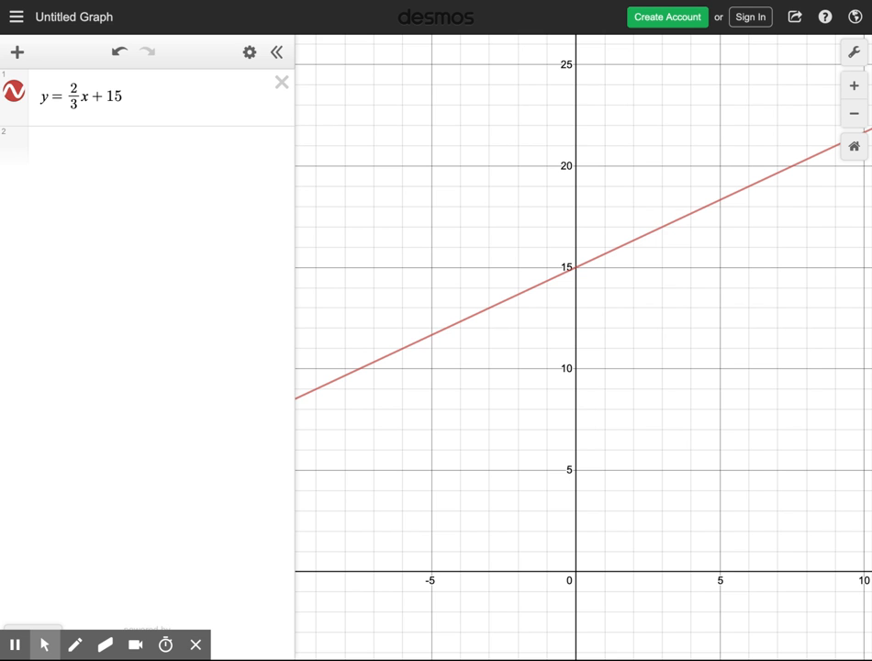
Step: Delete the equation and graph the function f(x) = 2/3 x + 4 in its place
left_click(282, 84)
left_click(103, 92)
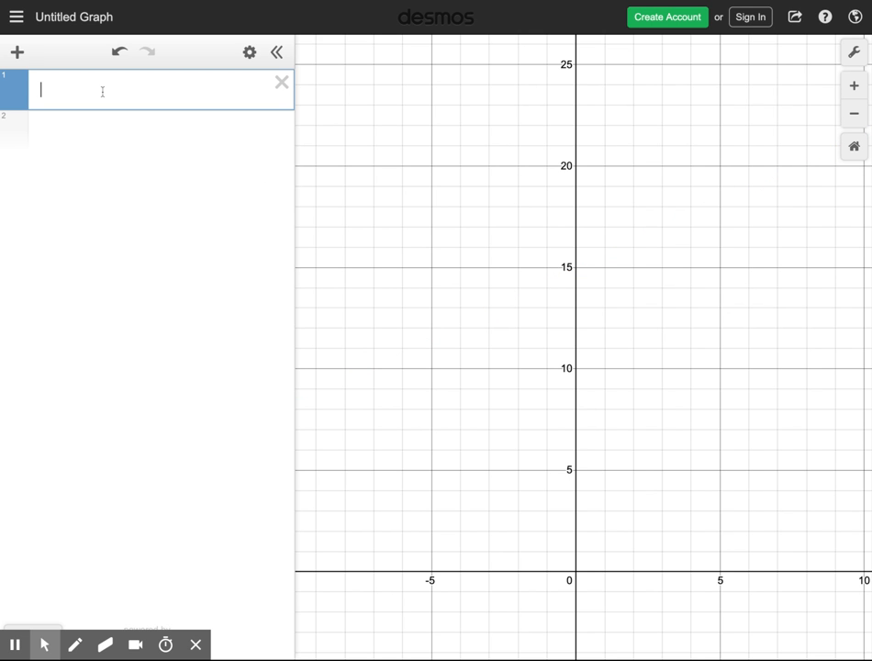
type("f(")
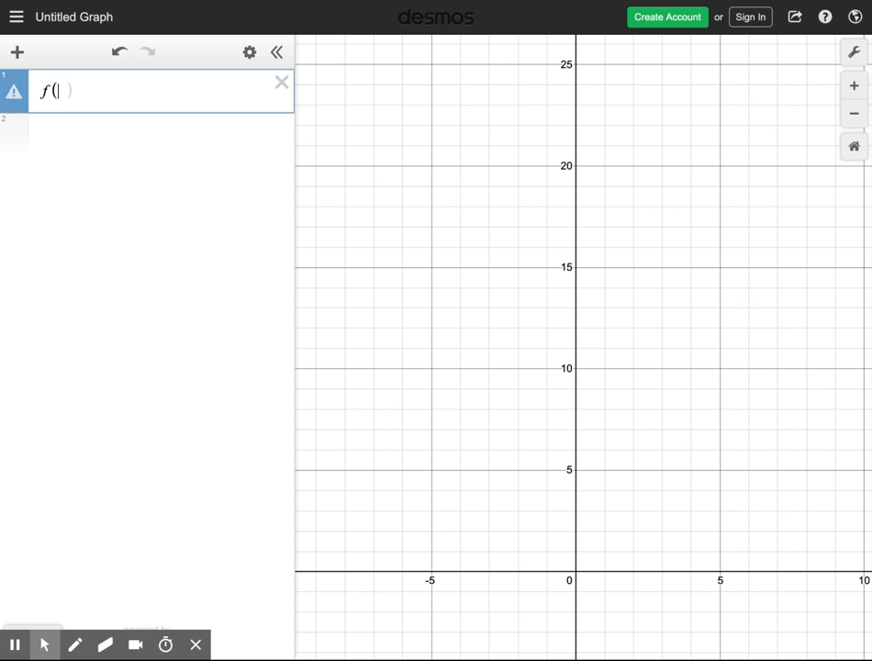
type("x0")
key("BackSpace")
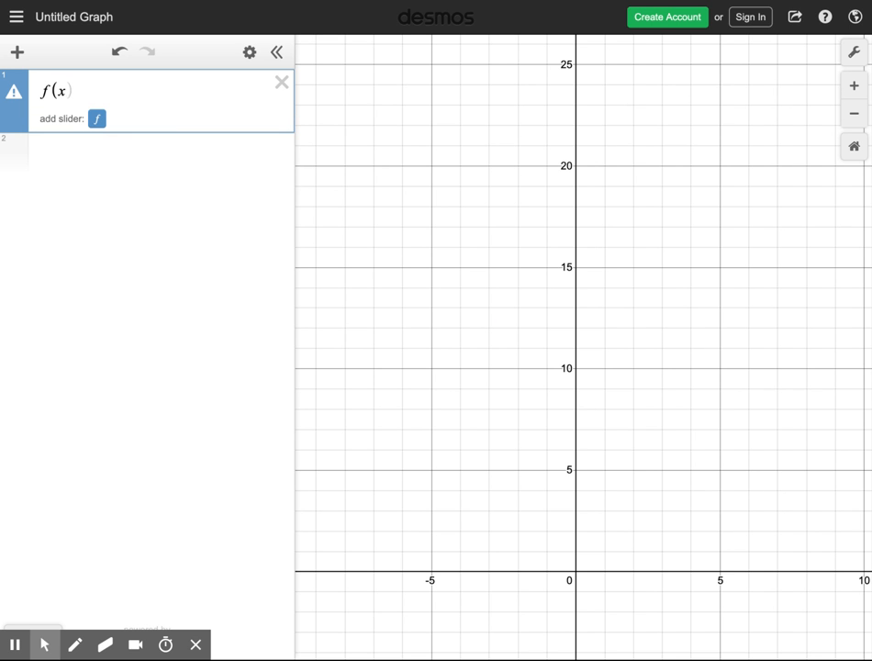
type(")=")
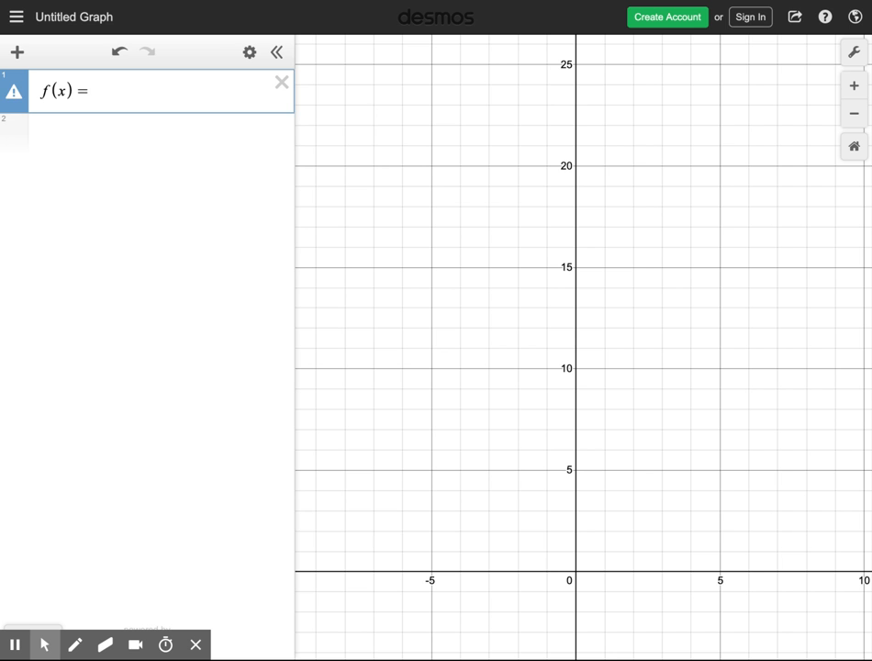
type("2/3")
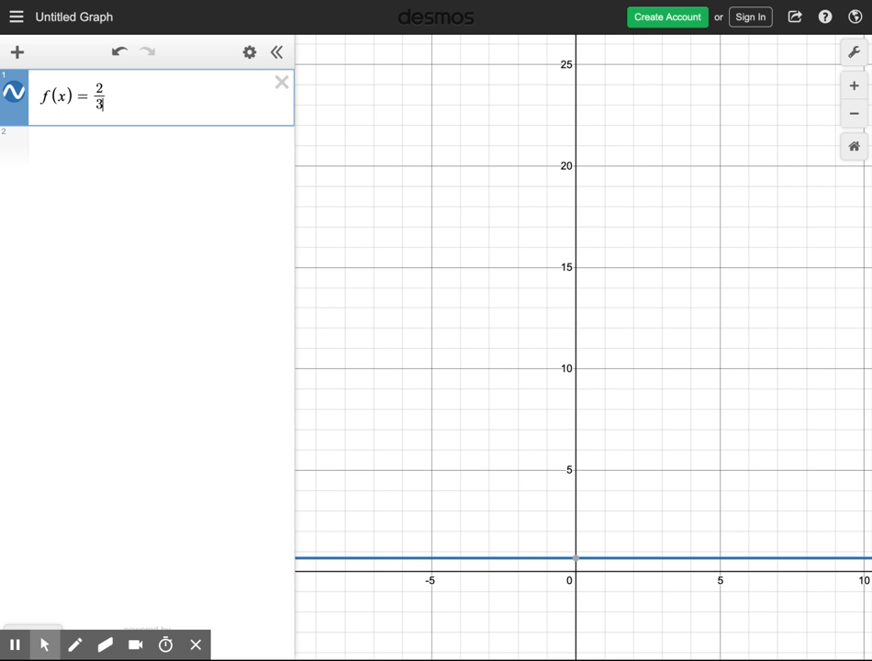
key("Right")
type("x+")
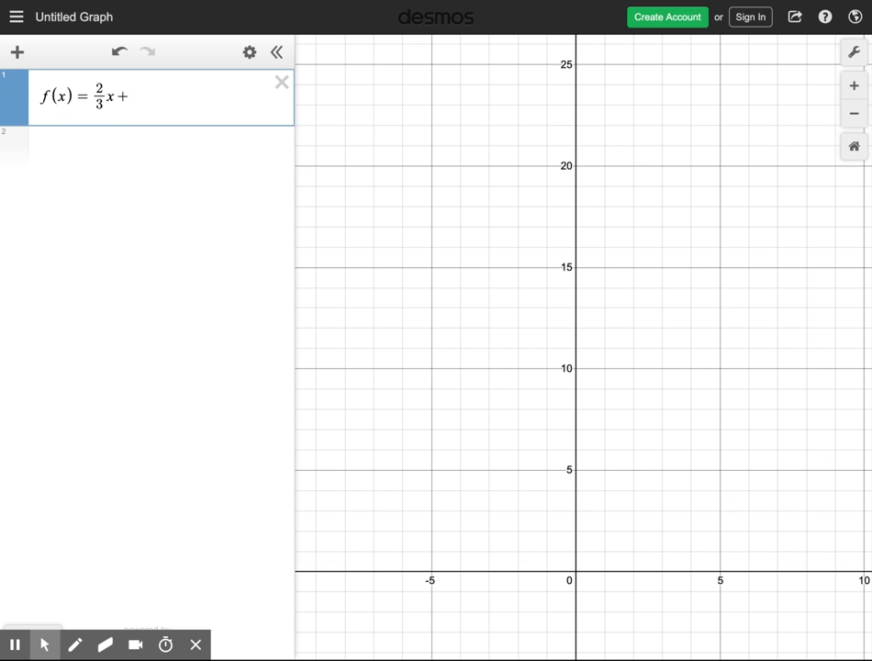
type("4")
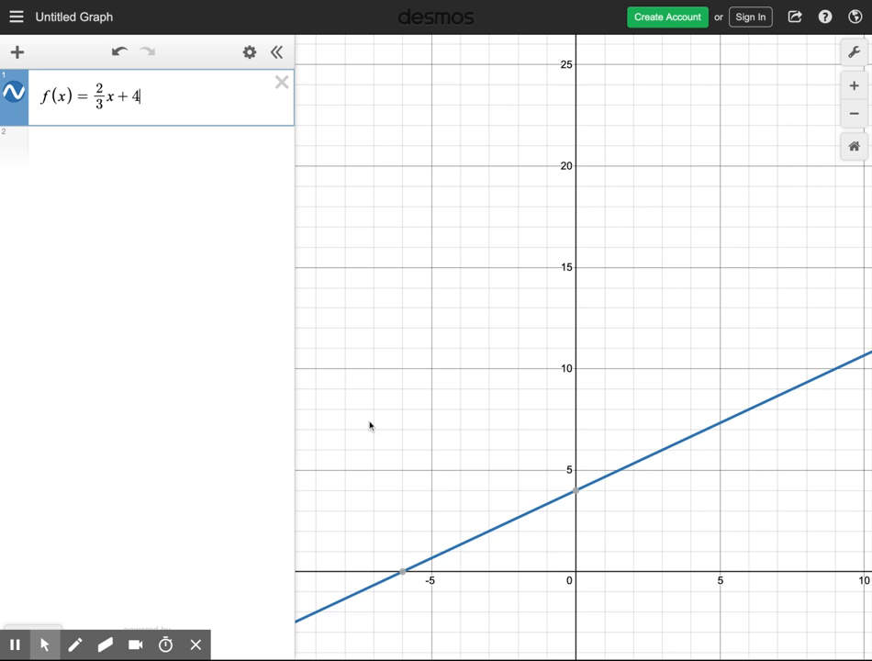
scroll(608, 548, "down", 5)
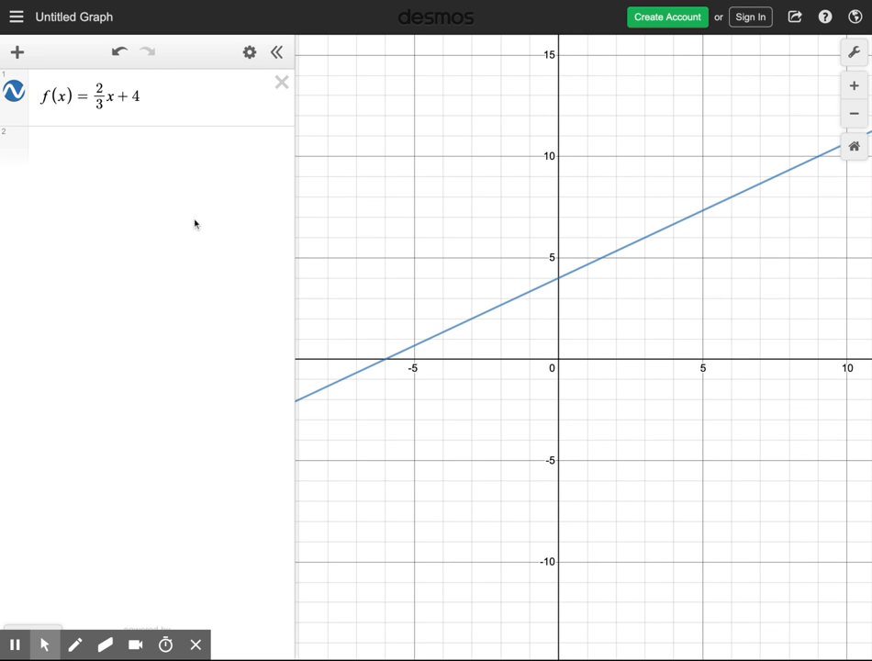
Step: Evaluate f(0) in a new expression below the function, and change its input to evaluate f(1)
left_click(57, 142)
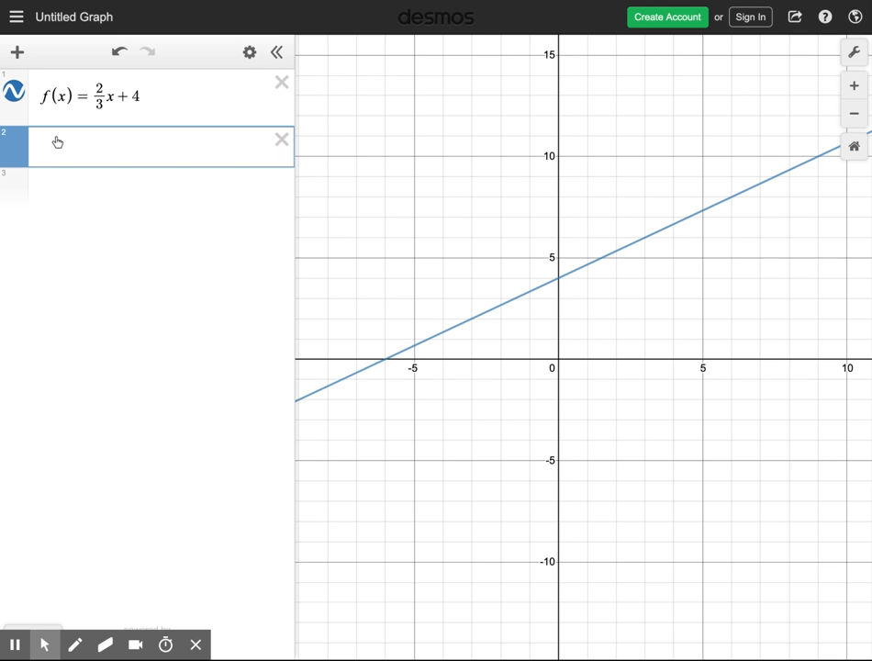
type("f(")
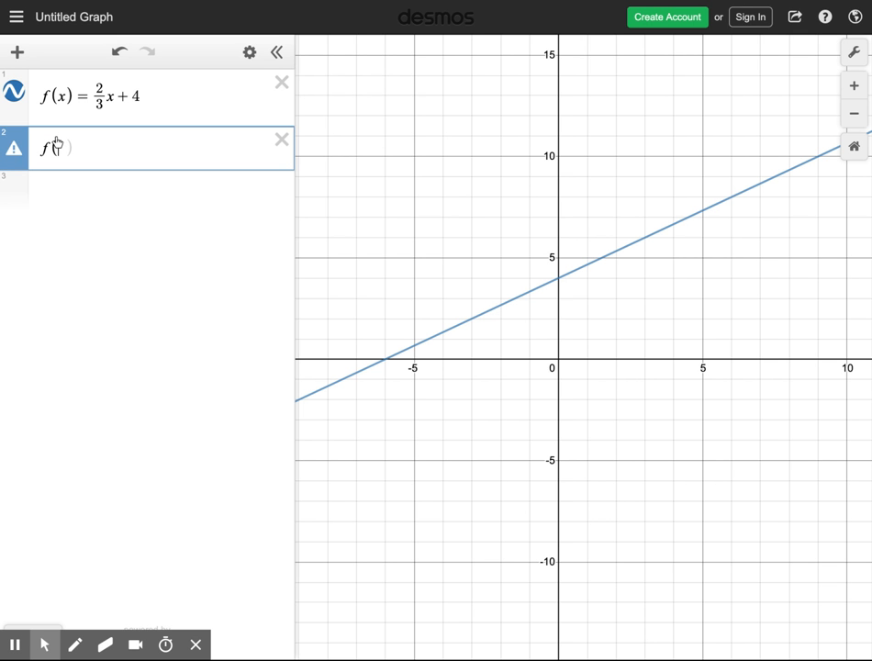
type("0")
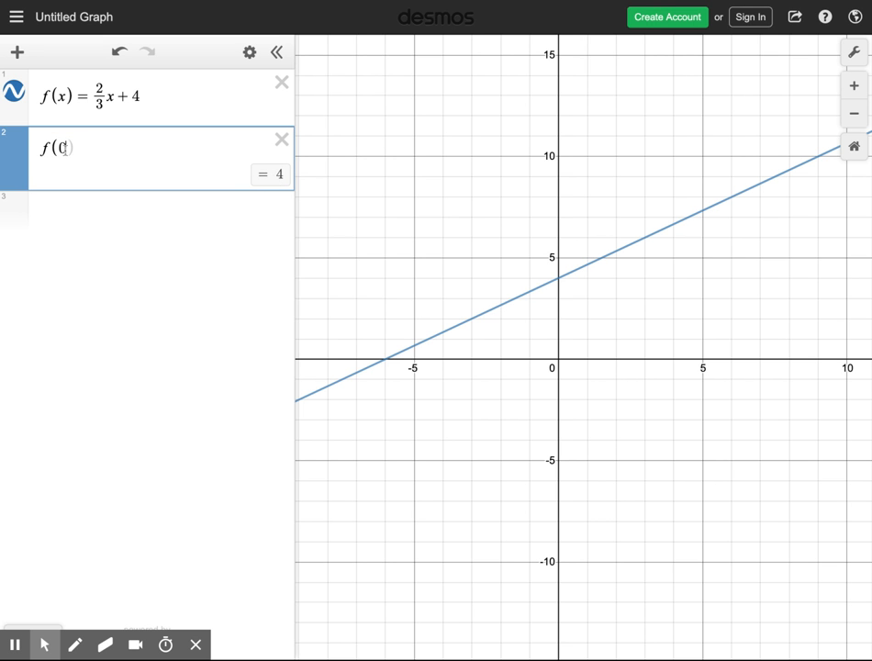
key("shift+Left")
type("1")
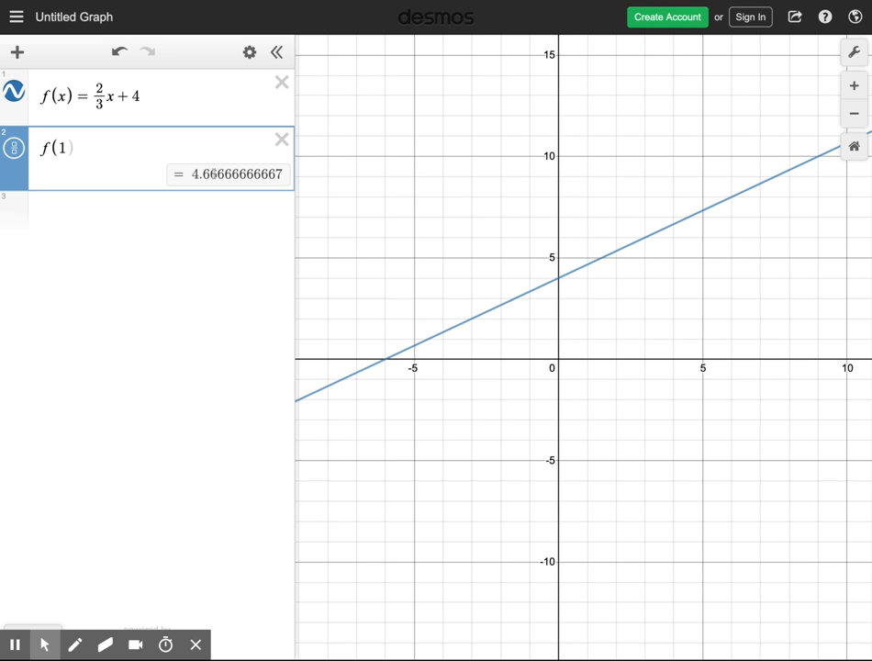
left_click(72, 207)
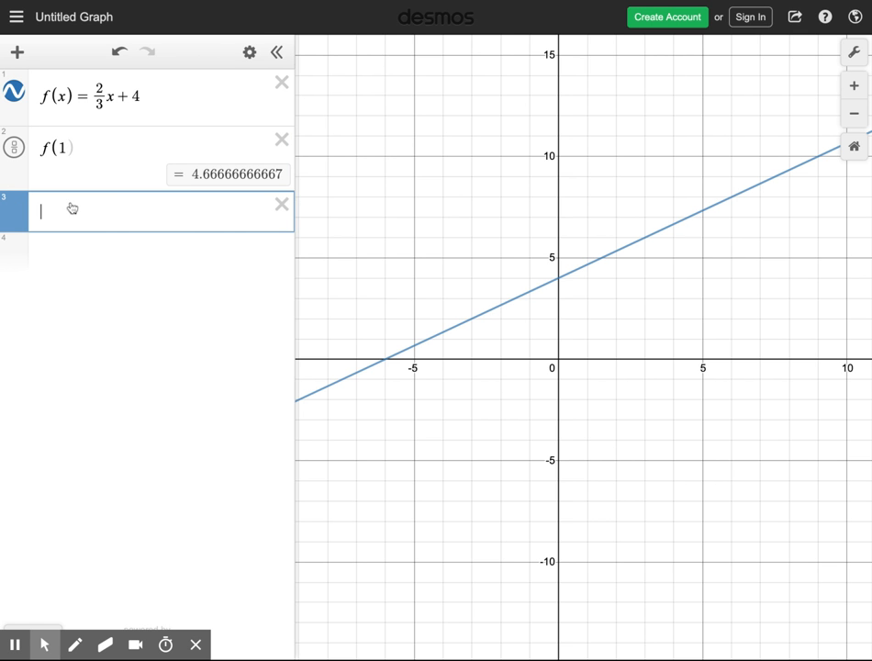
Step: Convert the function f(x) to a table of values and change the table's last x-value to 4
left_click(250, 53)
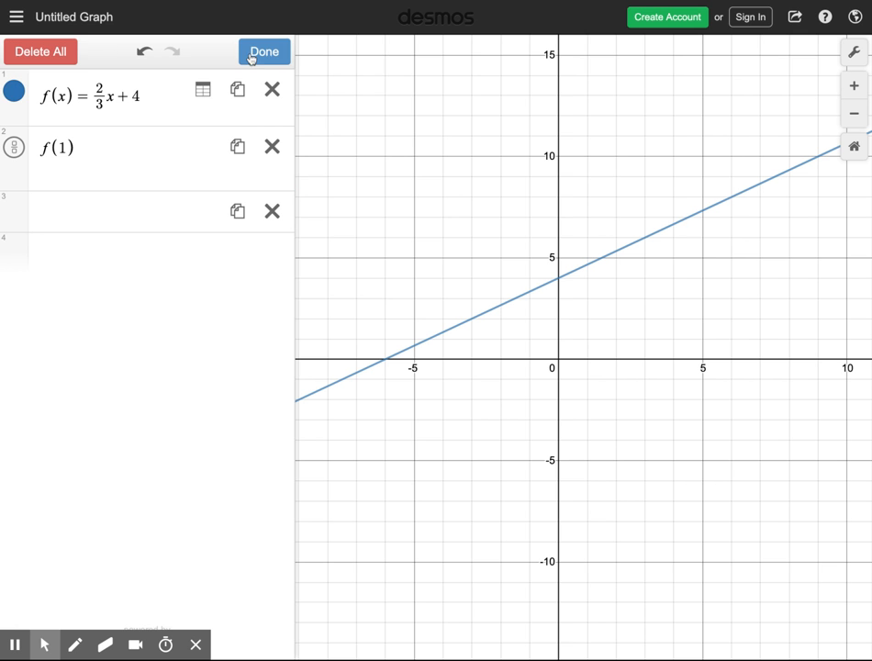
left_click(203, 93)
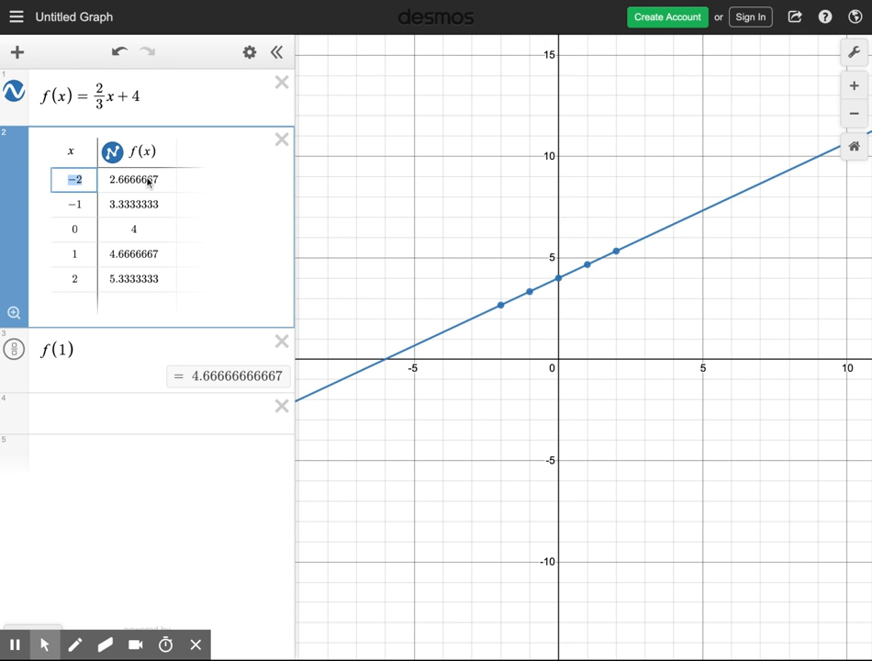
double_click(79, 280)
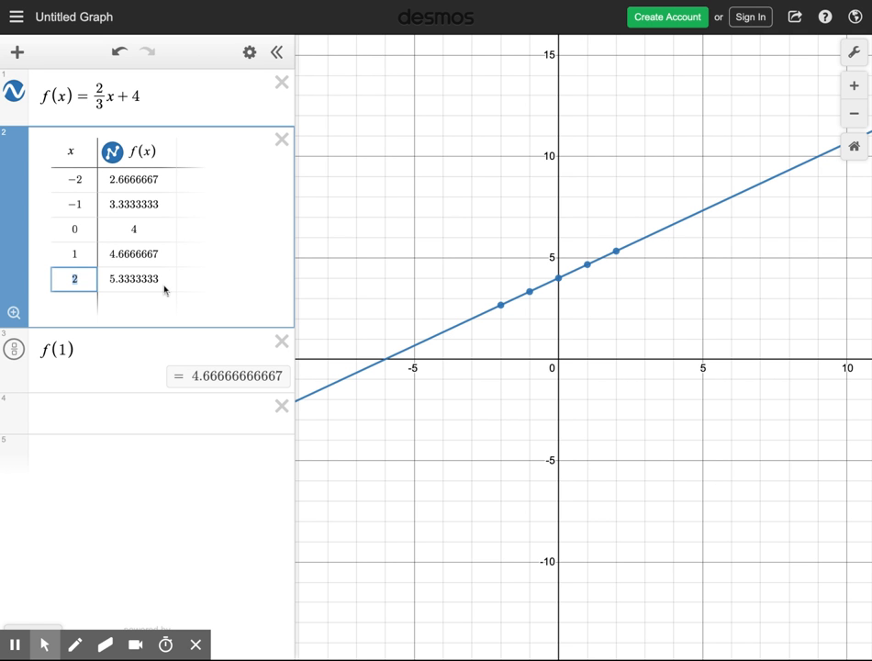
type("4")
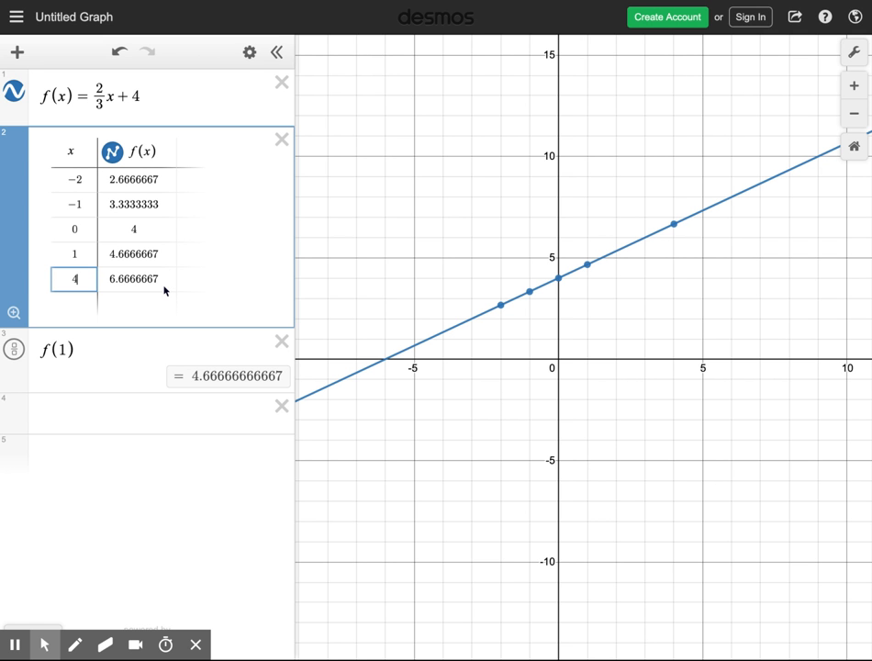